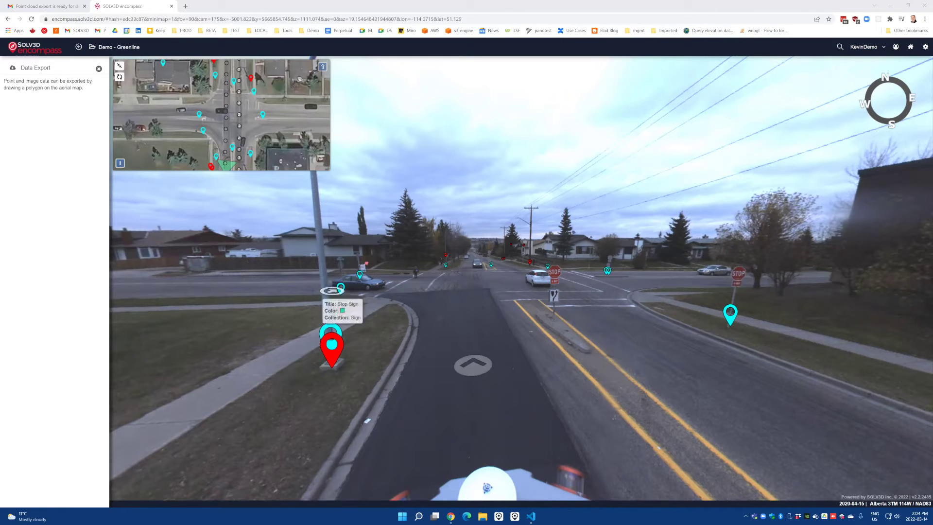
Step: Reopen the Data Export tool and swap the views so the aerial map is the main view
click(99, 68)
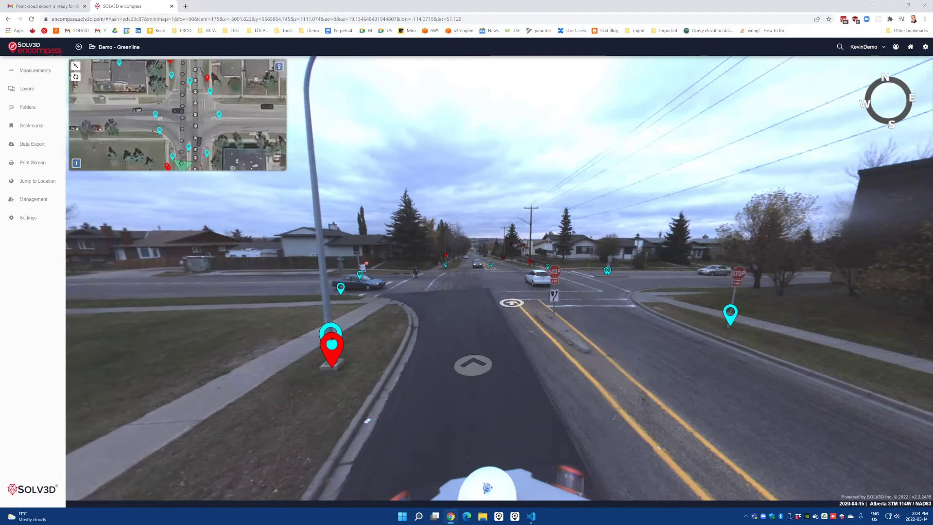
click(39, 148)
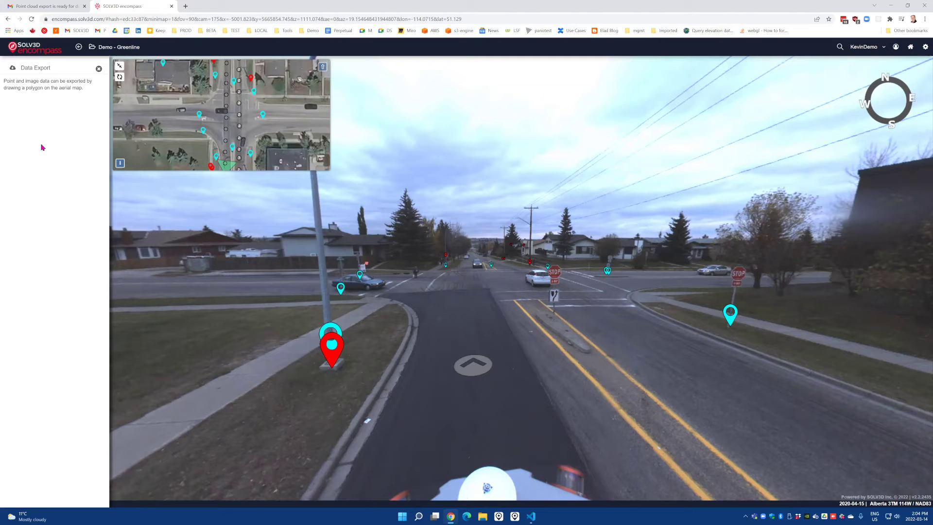
click(120, 77)
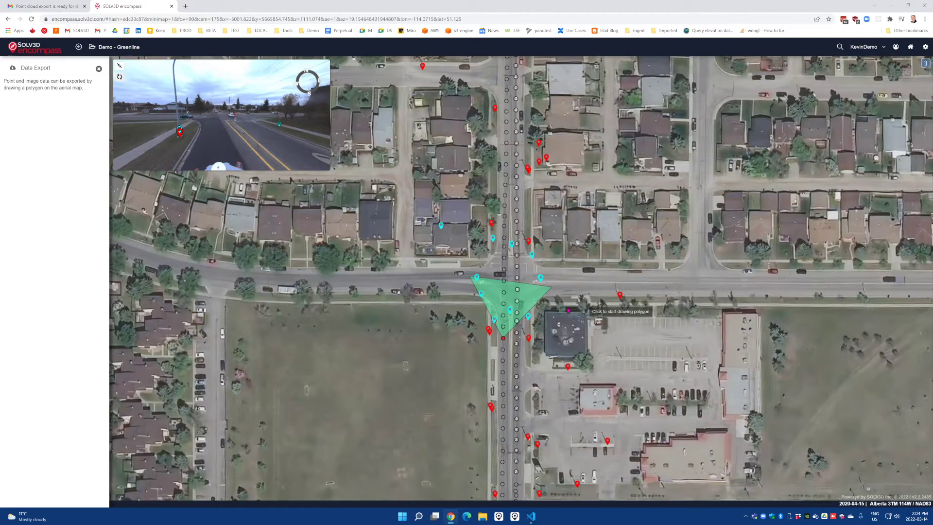
Step: Draw a four-sided export polygon around the road intersection on the aerial map and name it Intersection
click(455, 245)
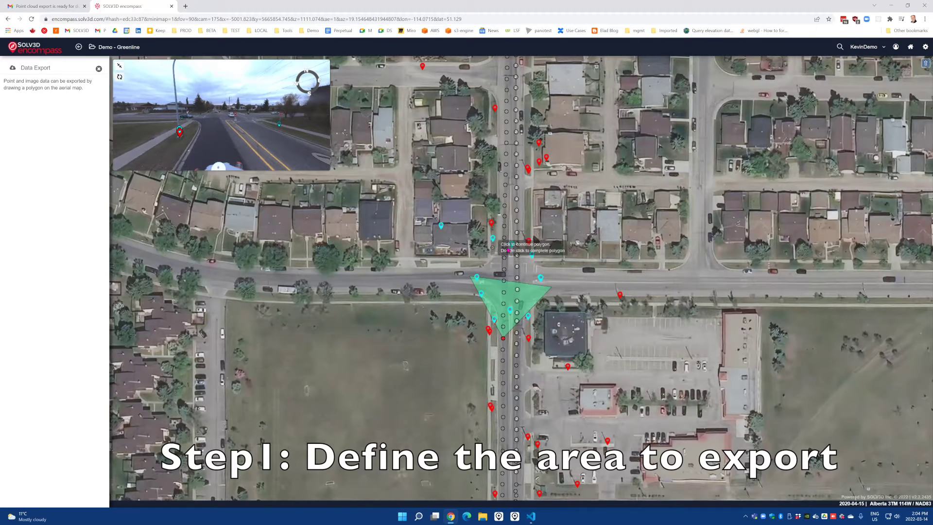
click(549, 244)
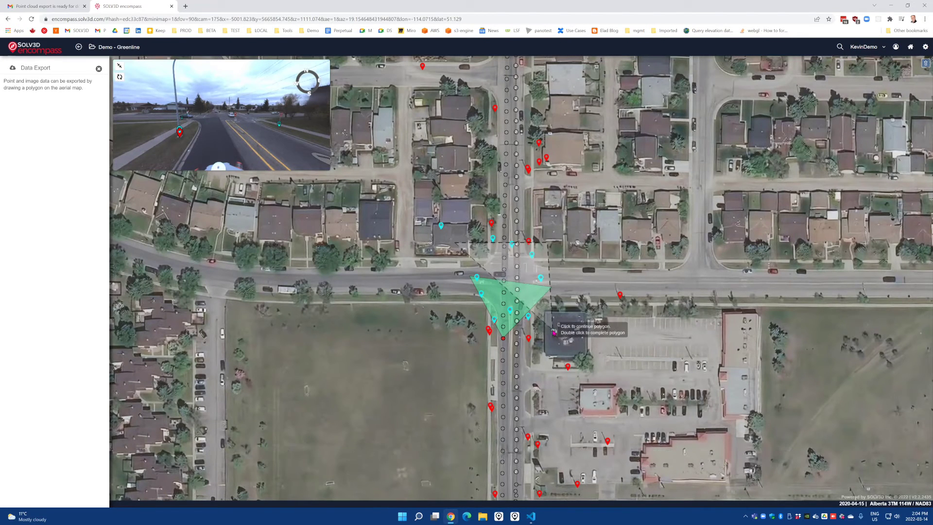
double_click(459, 324)
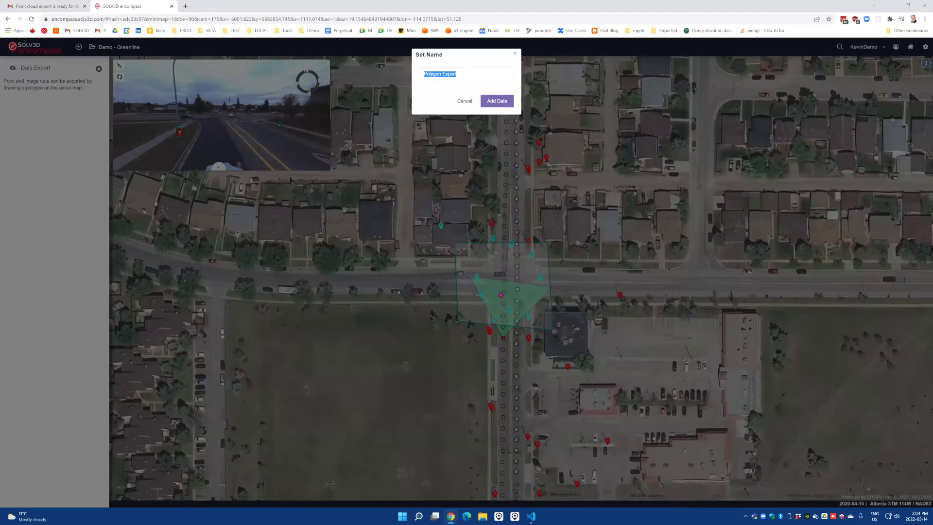
text(Intersection)
click(494, 102)
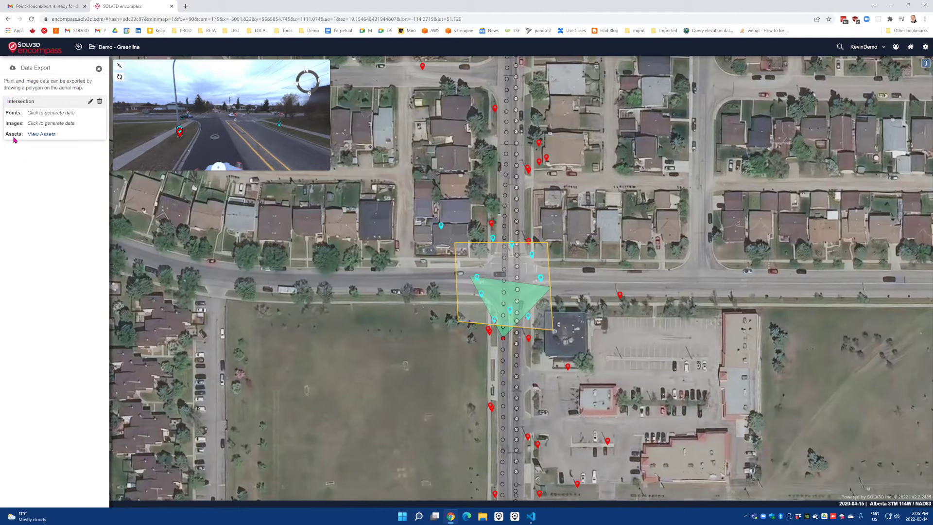
Step: Generate Intersection's point cloud as LAS 1.4 with Never Classified and Ground, and its images as low-quality JPG, both in Alberta 3TM 114W / NAD83
click(45, 113)
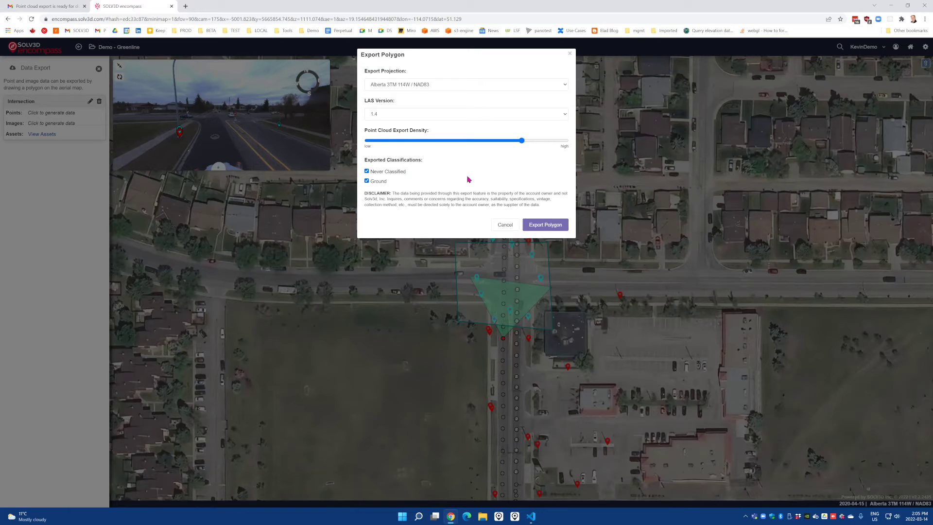
click(545, 227)
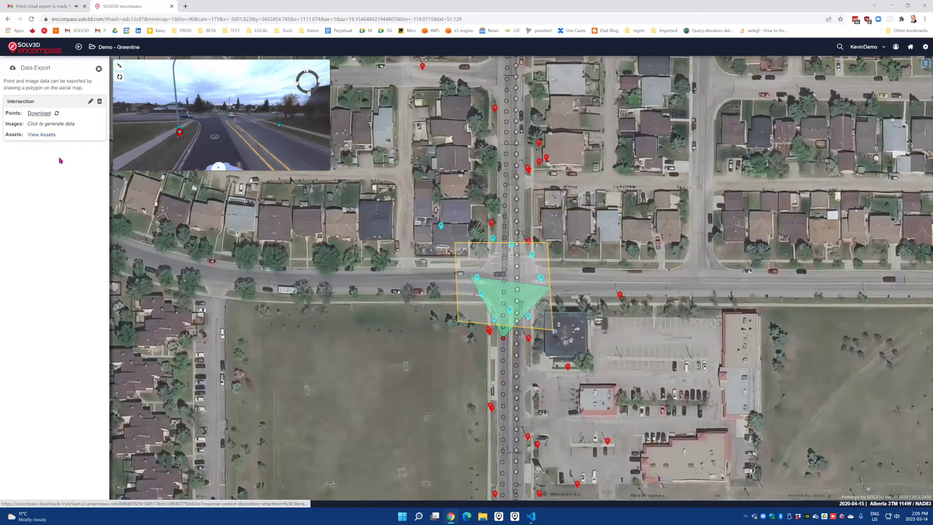
click(63, 124)
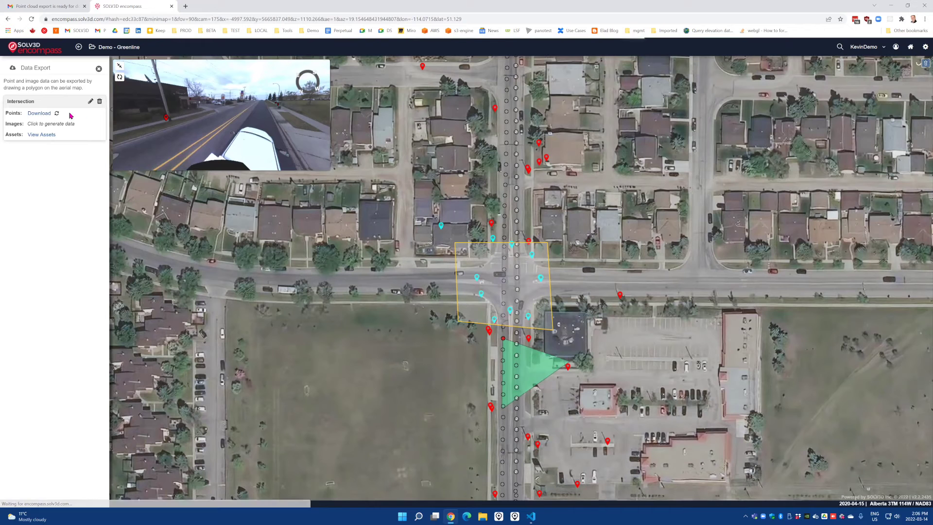
click(41, 124)
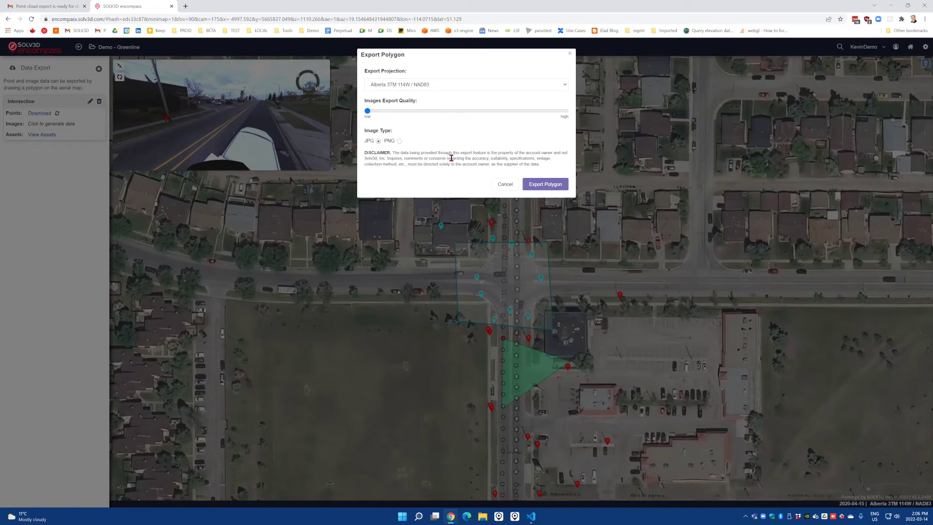
click(541, 185)
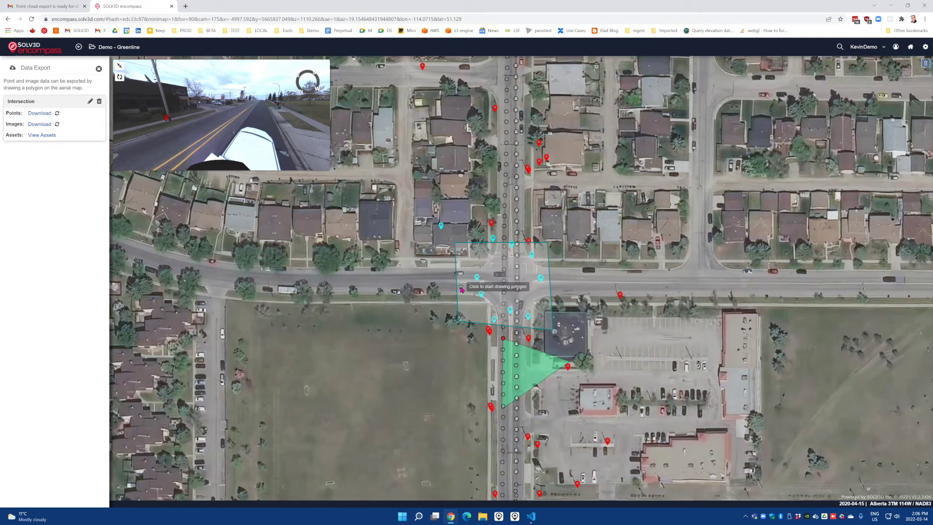
Step: Download the Intersection area's asset list as a CSV file and open it in Excel for review
click(48, 137)
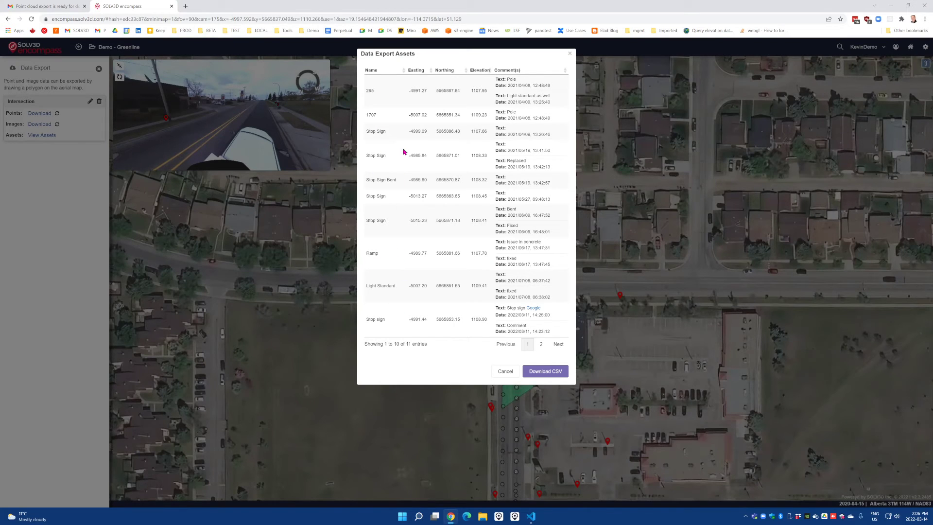
click(548, 373)
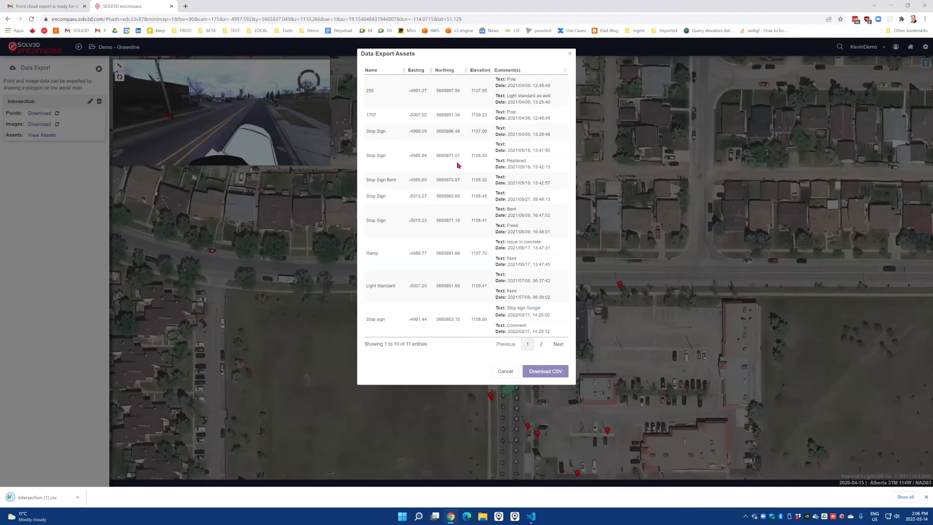
click(503, 372)
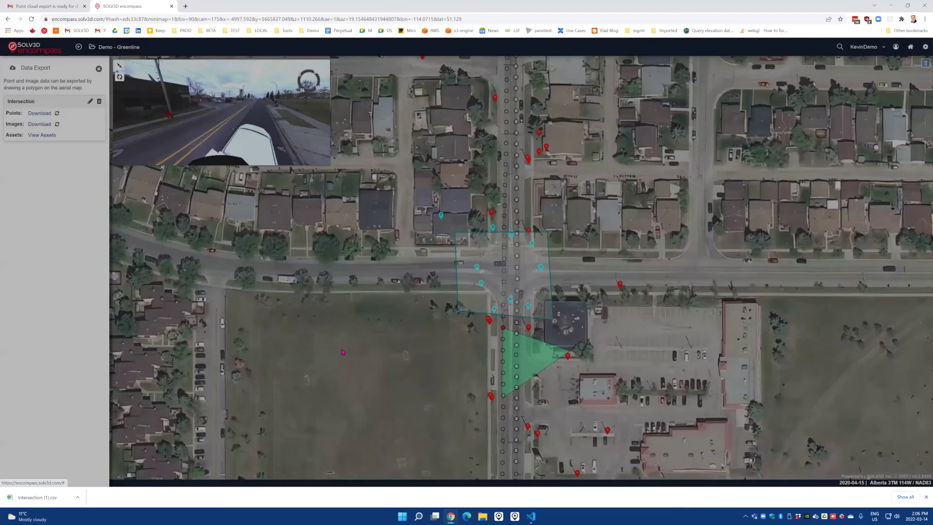
click(49, 498)
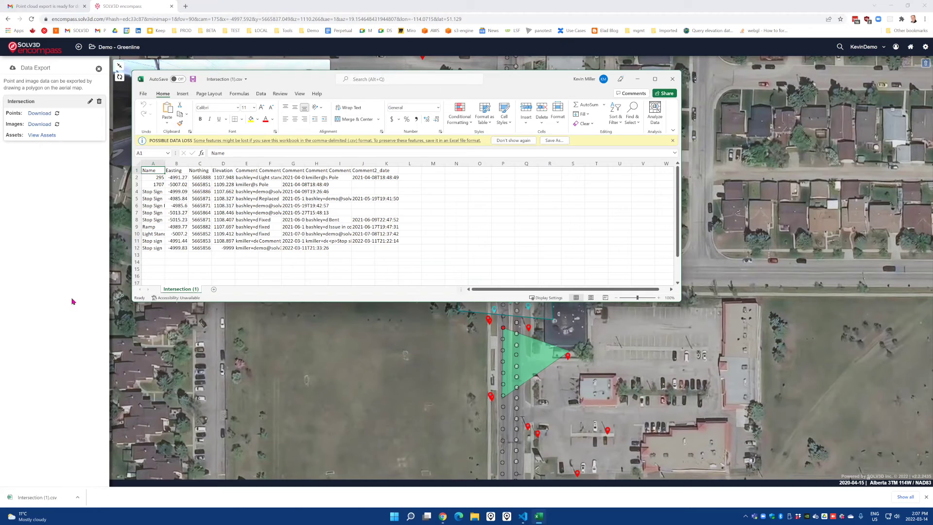
click(52, 297)
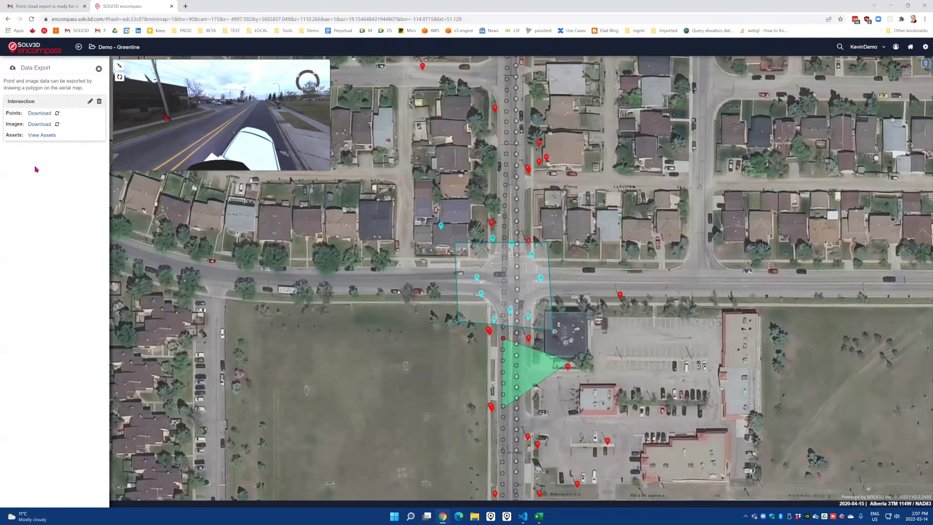
Step: Download the generated points and images for Intersection, and check the point cloud export notification e-mail in Gmail
click(41, 114)
click(38, 125)
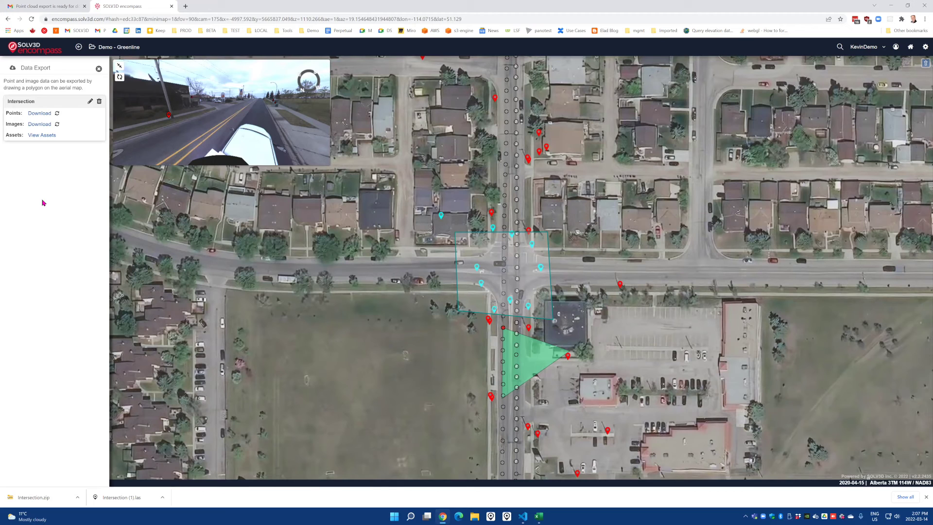
click(45, 7)
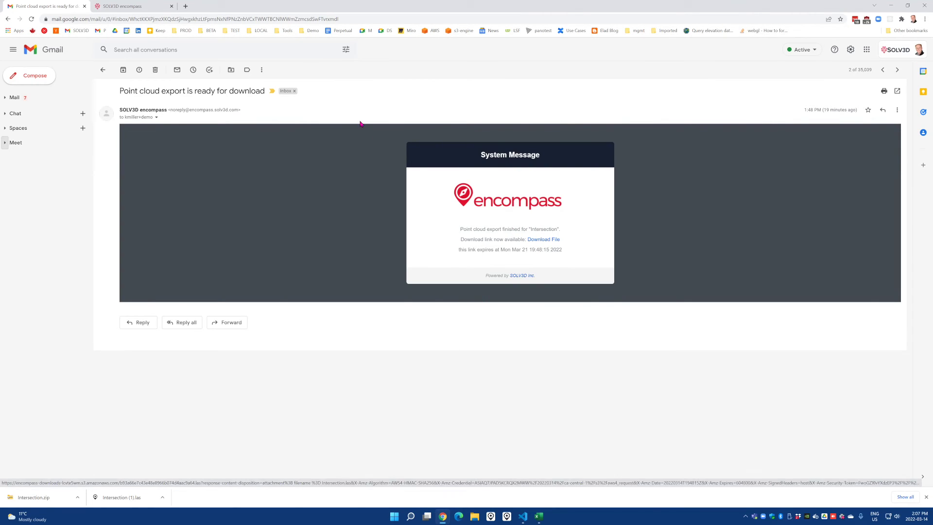
click(156, 5)
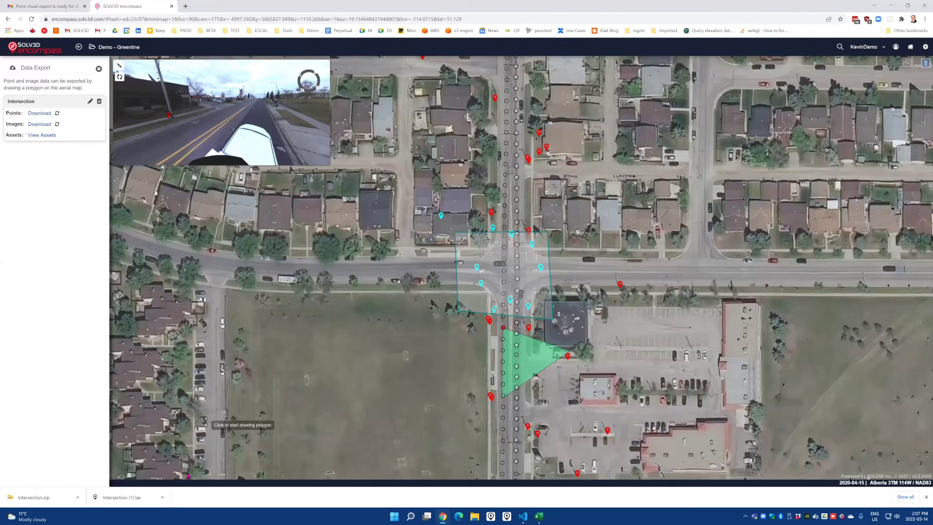
Step: Open the downloaded Intersection (1).las in SOLV3D engine viewer and inspect the point cloud in perspective
click(128, 497)
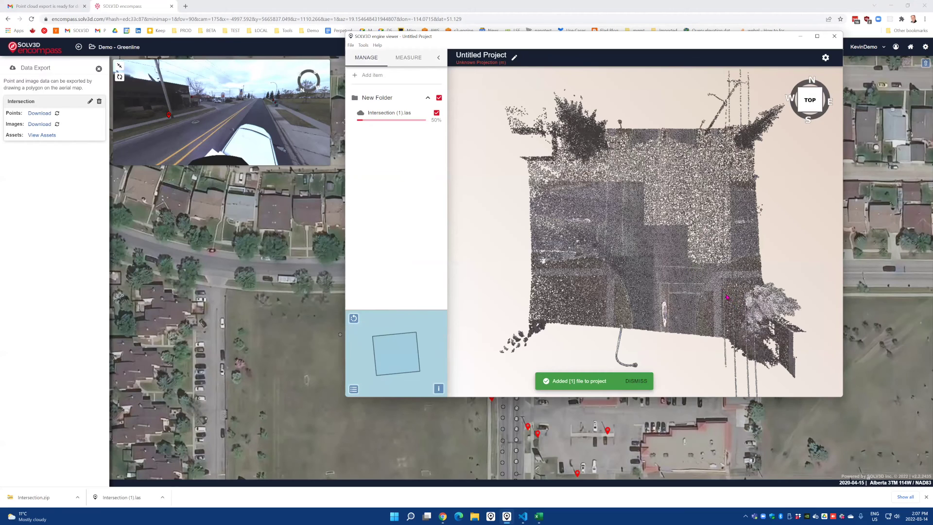
mouse_move(714, 288)
mouse_down()
mouse_move(761, 283)
mouse_move(715, 279)
mouse_up()
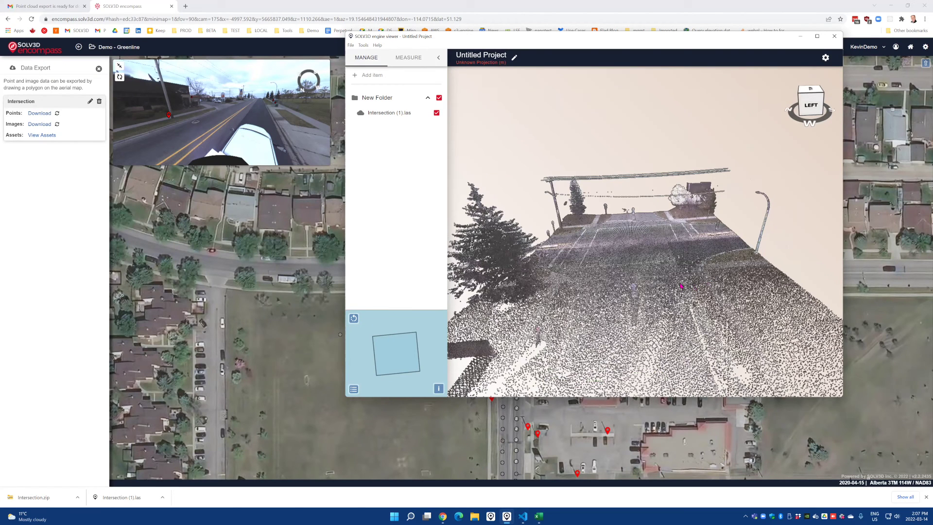
Step: Open images.csv from the downloaded Intersection.zip in Excel and widen the Filename column to fit its contents
click(24, 498)
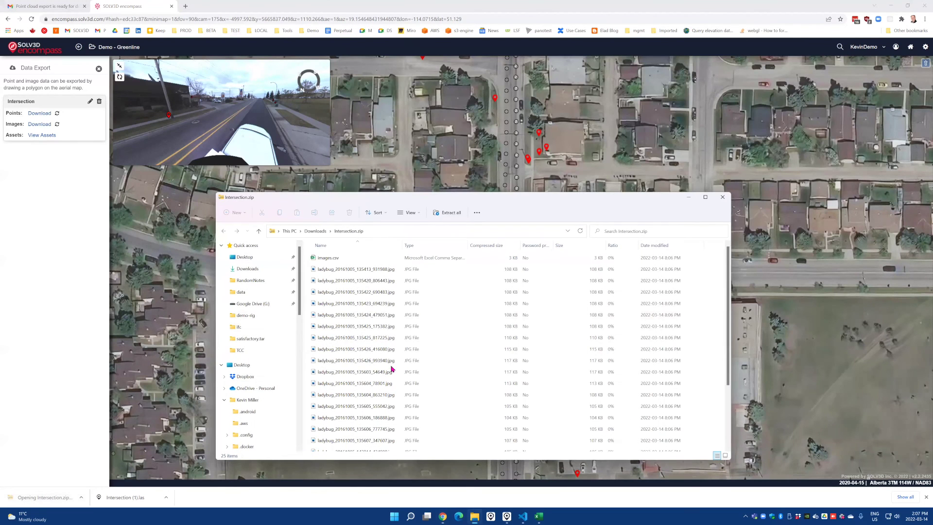
double_click(342, 259)
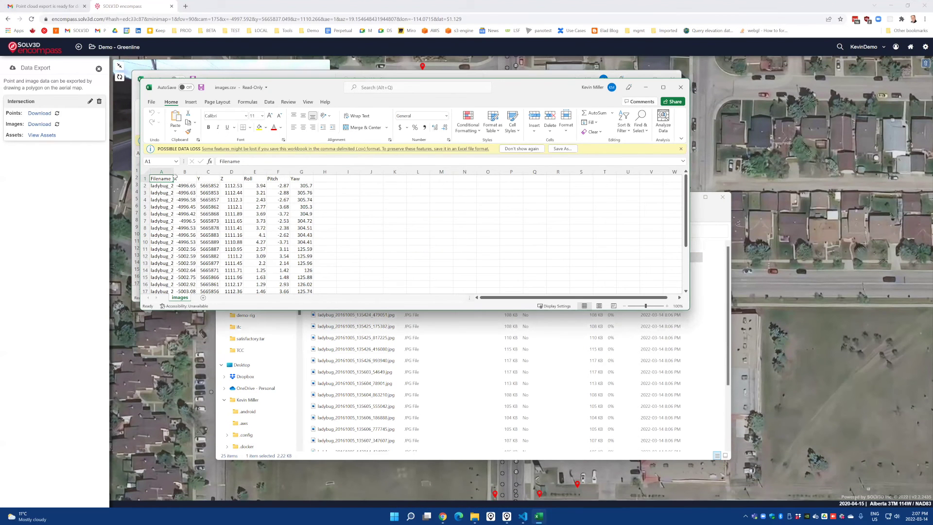
double_click(173, 171)
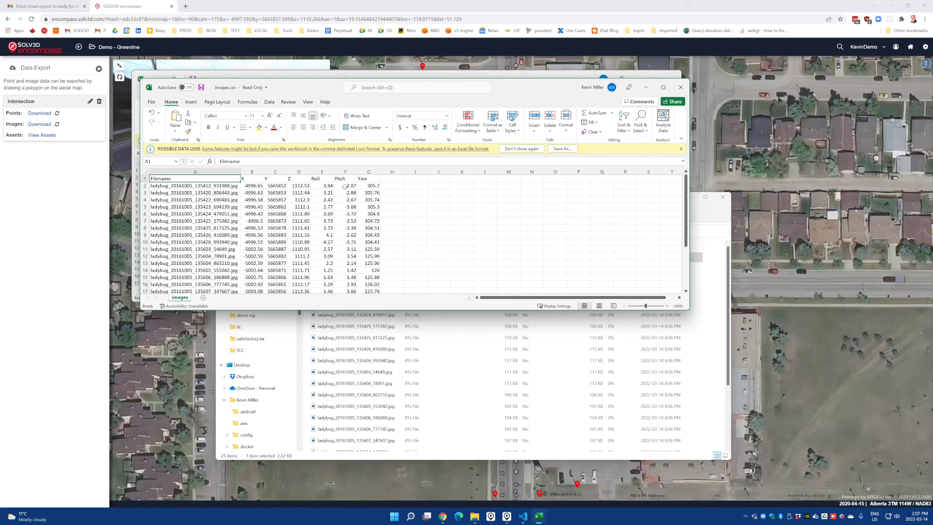
Step: Look through the exported JPG files in Intersection.zip and return to the Data Export page in the browser
click(701, 216)
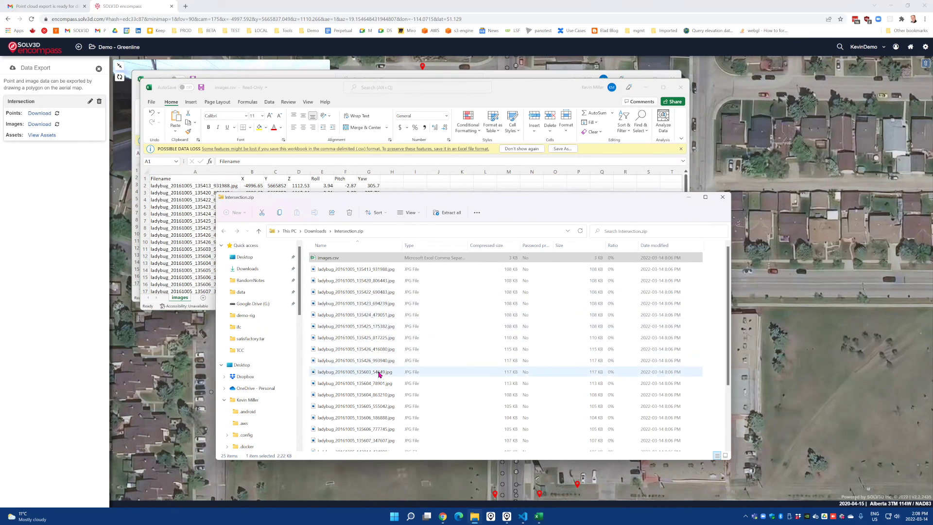
scroll(368, 400, down, 2)
scroll(372, 386, up, 2)
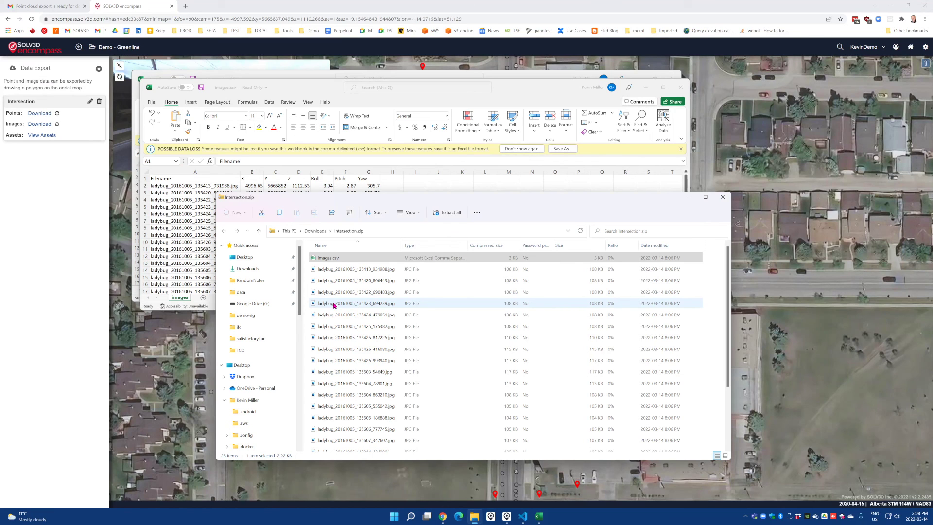
click(70, 331)
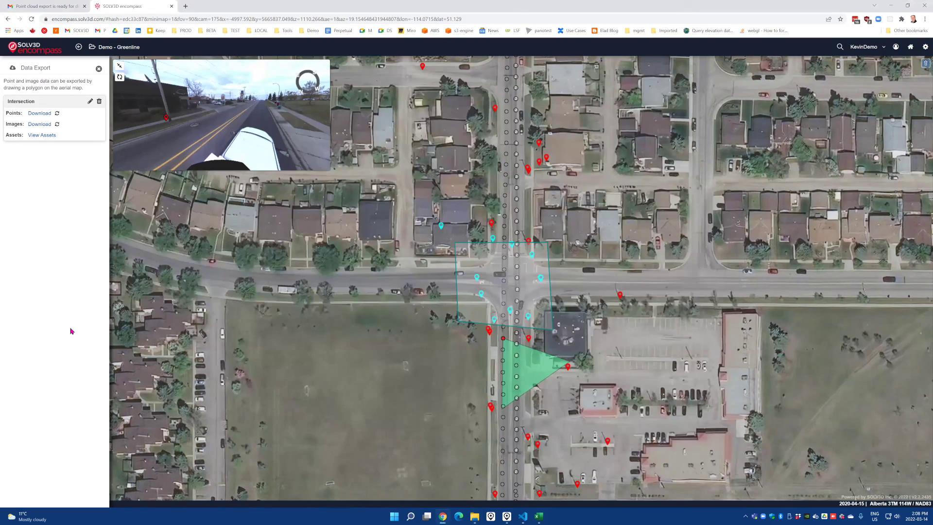